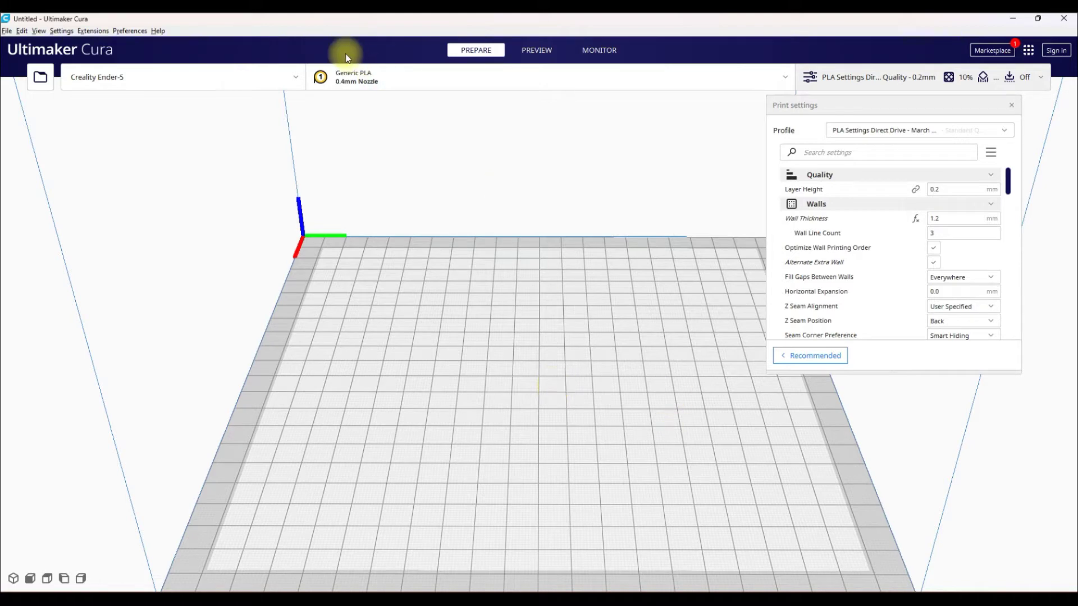
Confirm the Creality Ender-5 as the selected printer
click(273, 73)
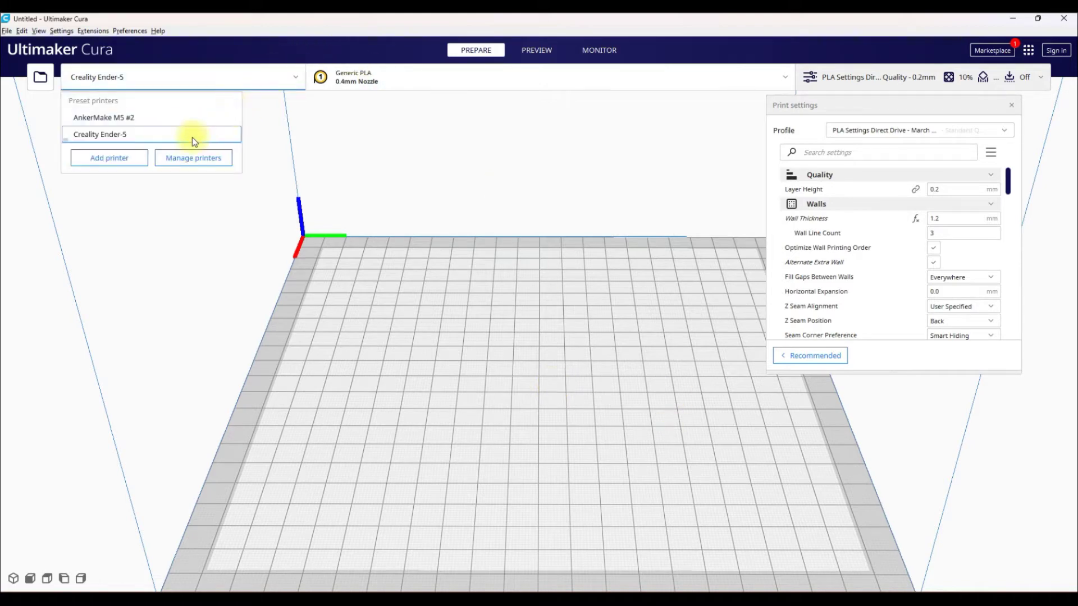
click(469, 351)
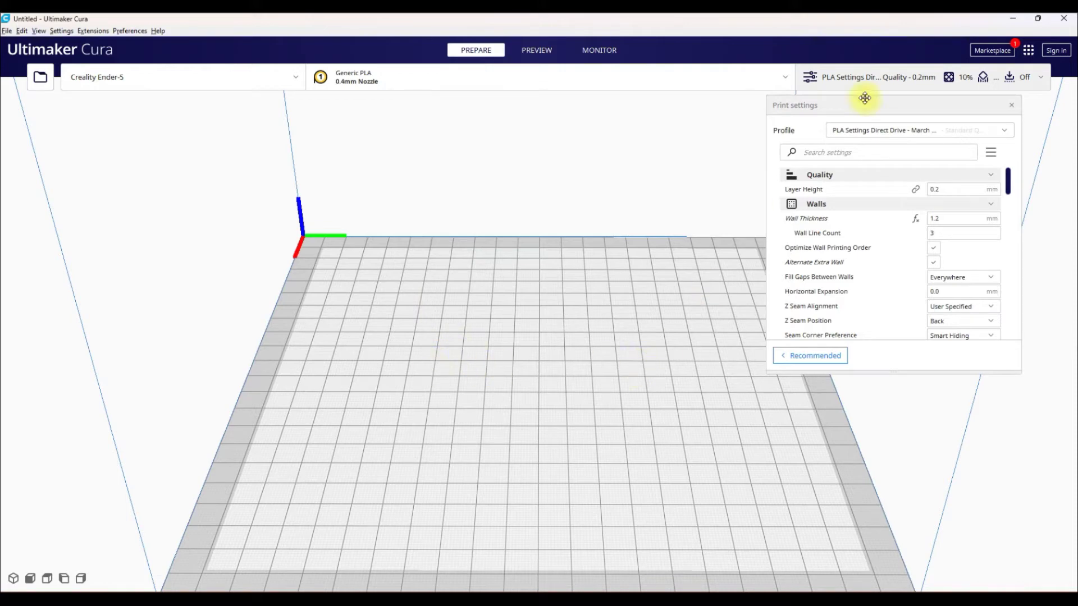
click(841, 79)
click(840, 79)
Load CE5_Clownfish_Front_100x67 onto the build plate and bring Clownfish_describe.txt over Cura
drag(1075, 235, 538, 388)
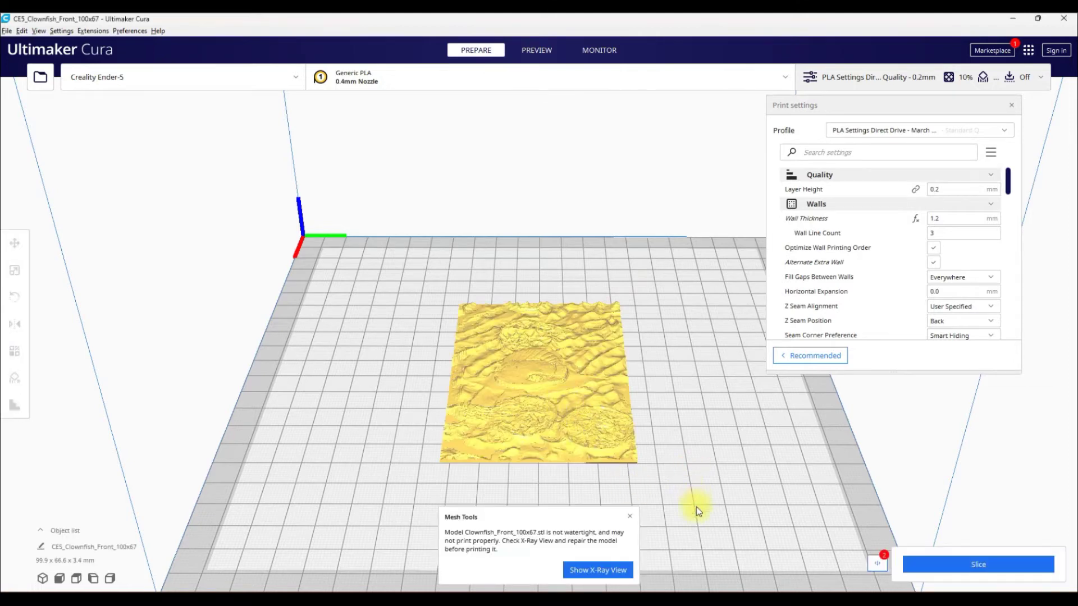
click(630, 516)
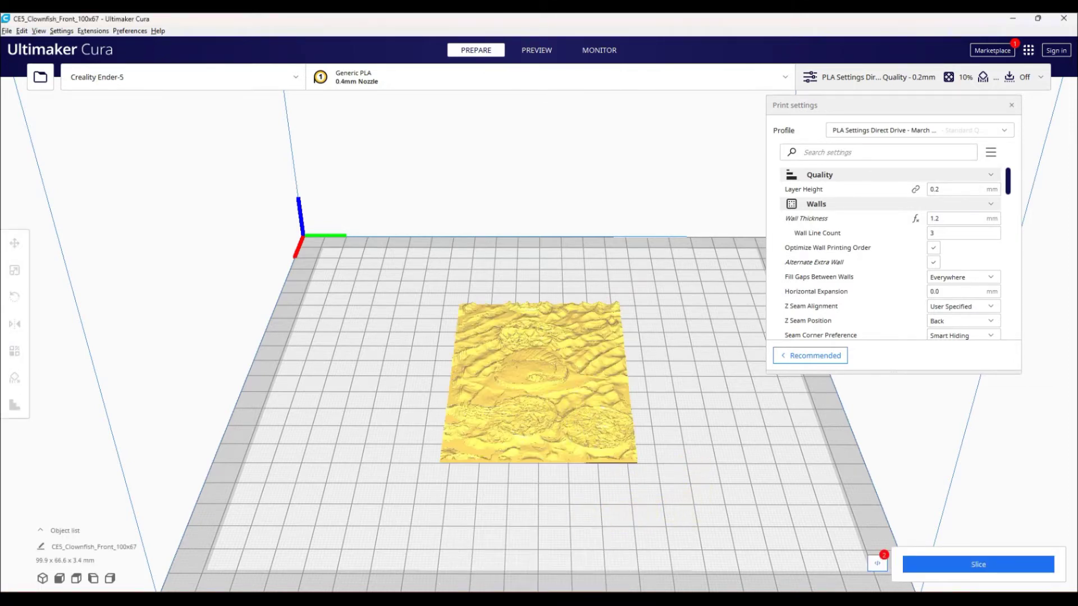
drag(0, 149, 375, 229)
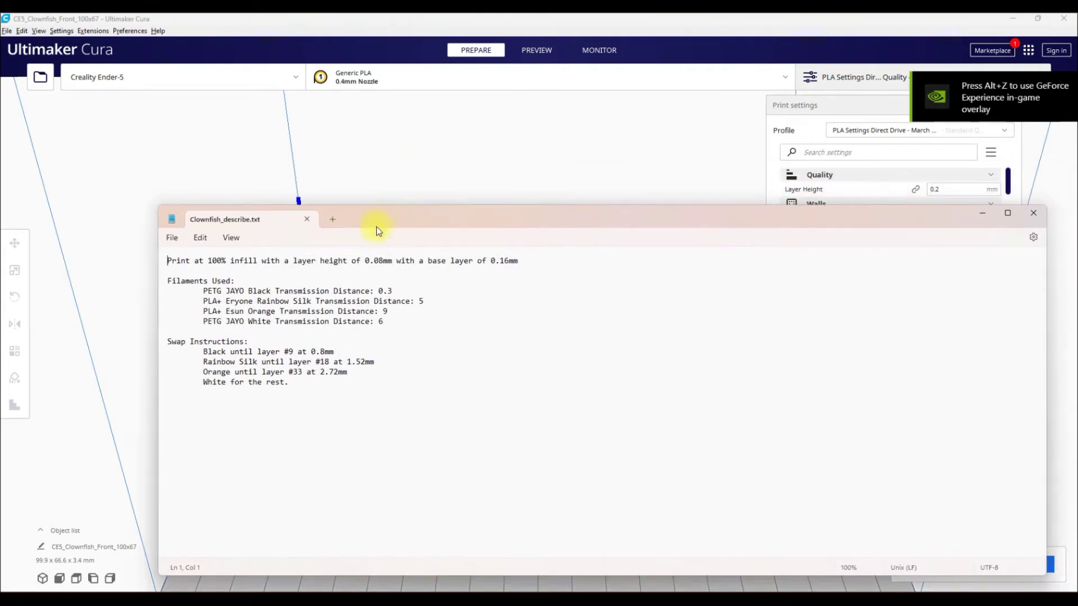
click(216, 351)
drag(220, 352, 313, 372)
click(296, 373)
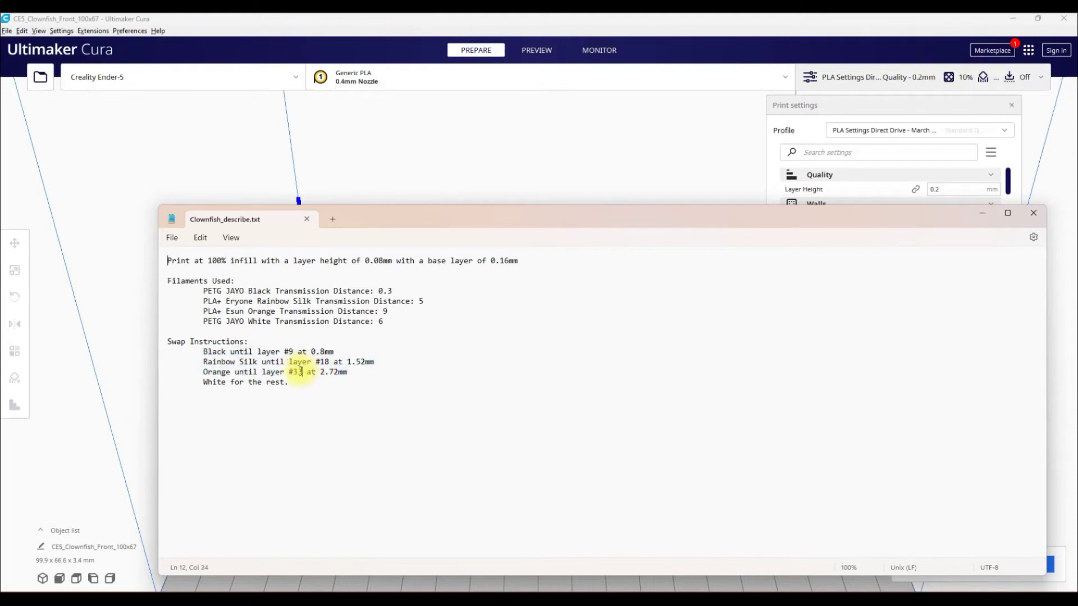
click(293, 382)
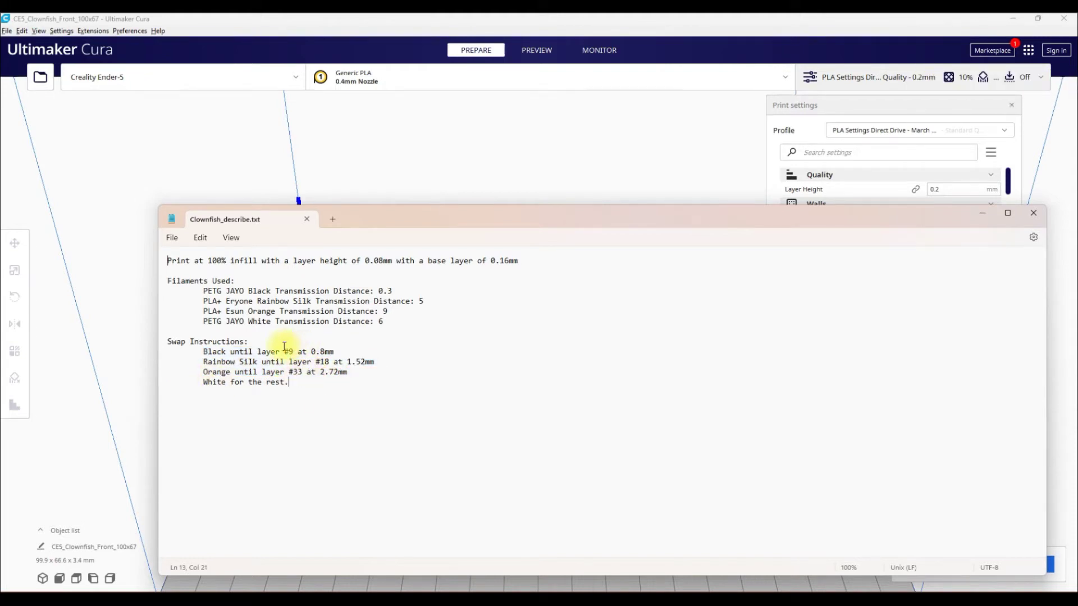
drag(316, 362, 324, 361)
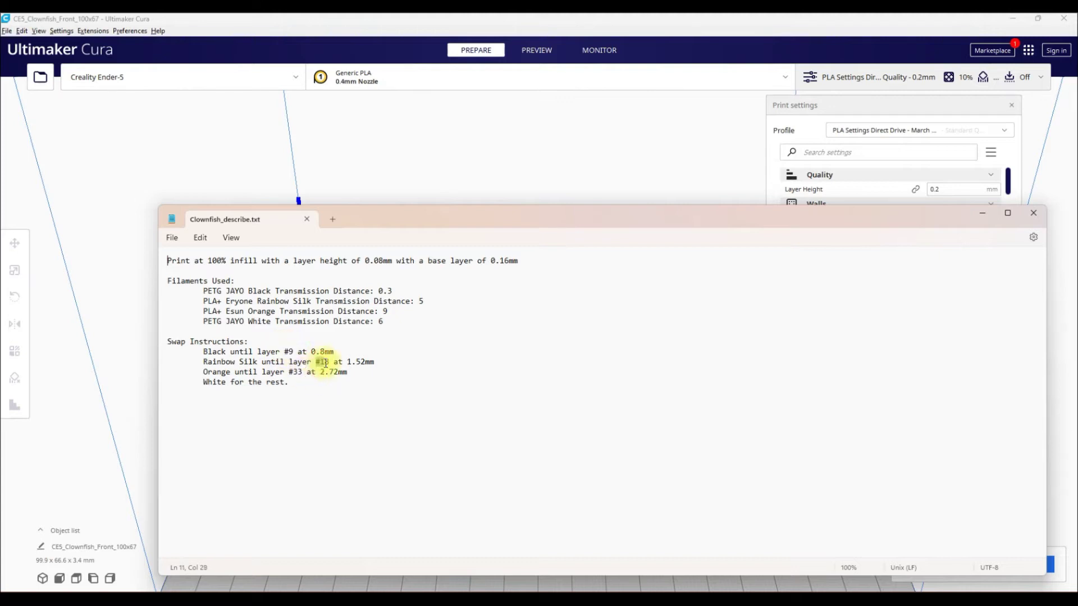
drag(541, 217, 0, 217)
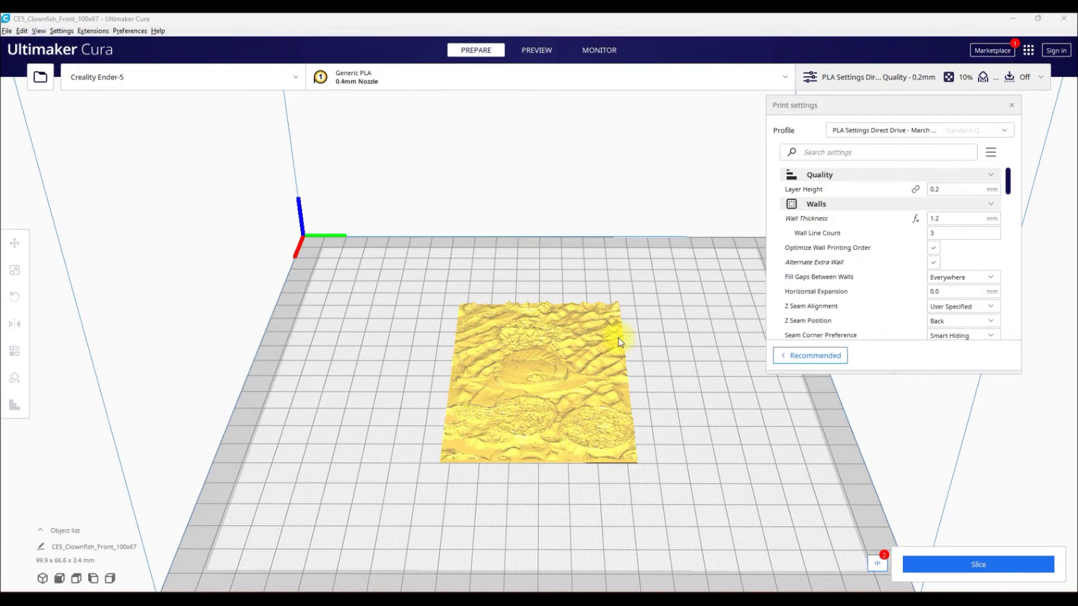
key(alt+Tab)
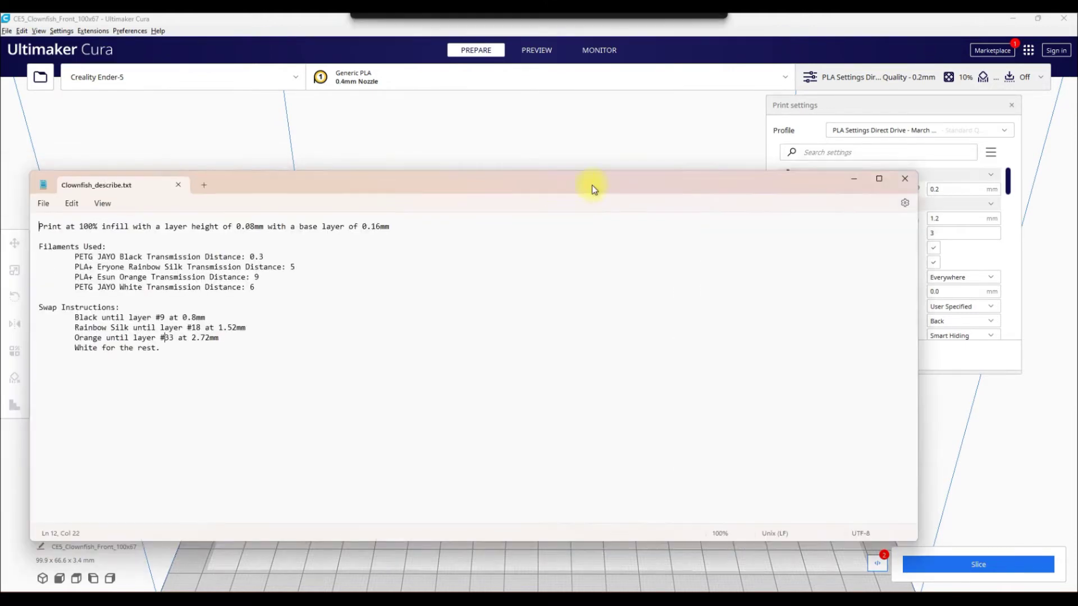
drag(592, 184, 671, 176)
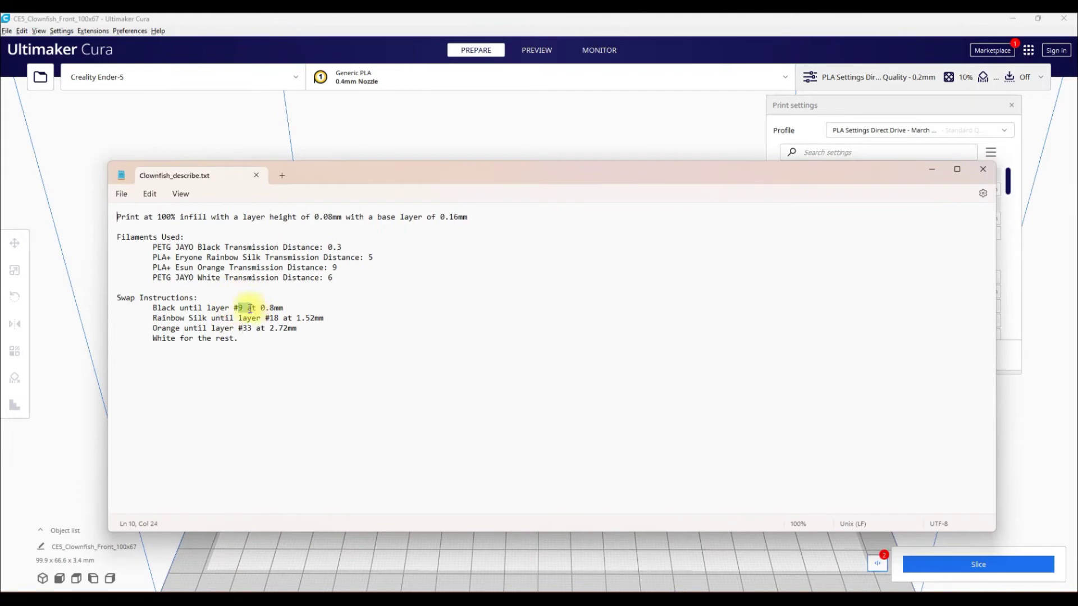
click(246, 308)
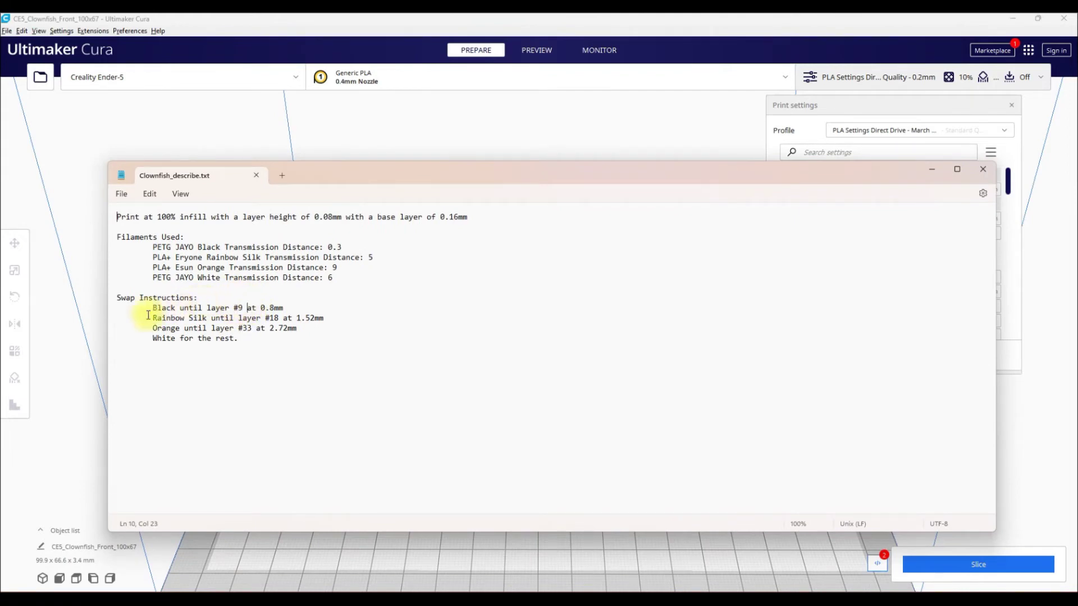
drag(151, 308, 396, 304)
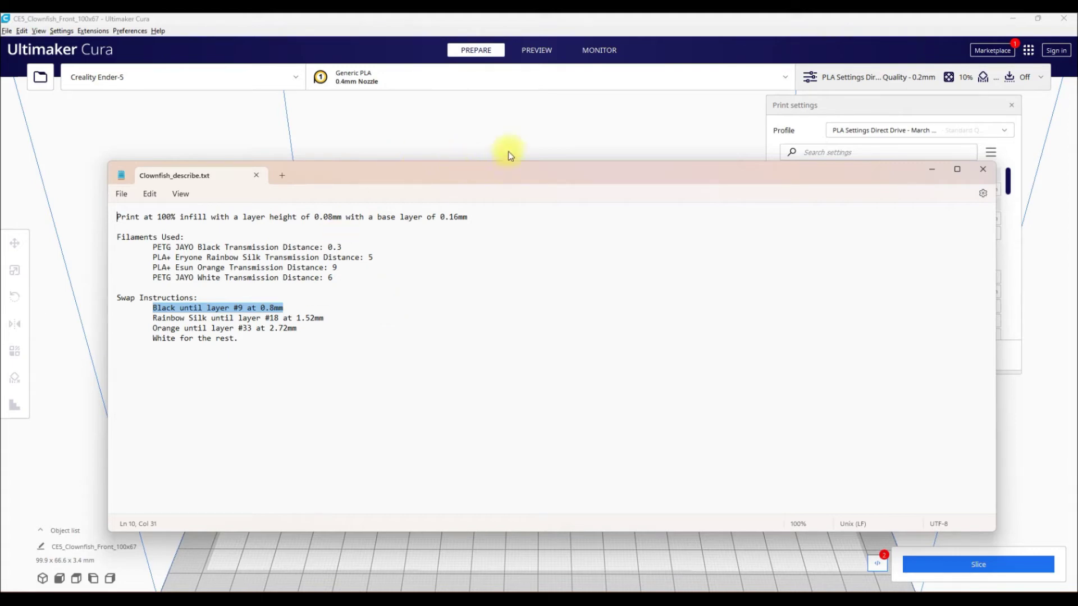
Delete both leftover Filament Change scripts from Modify G-Code post-processing
click(489, 128)
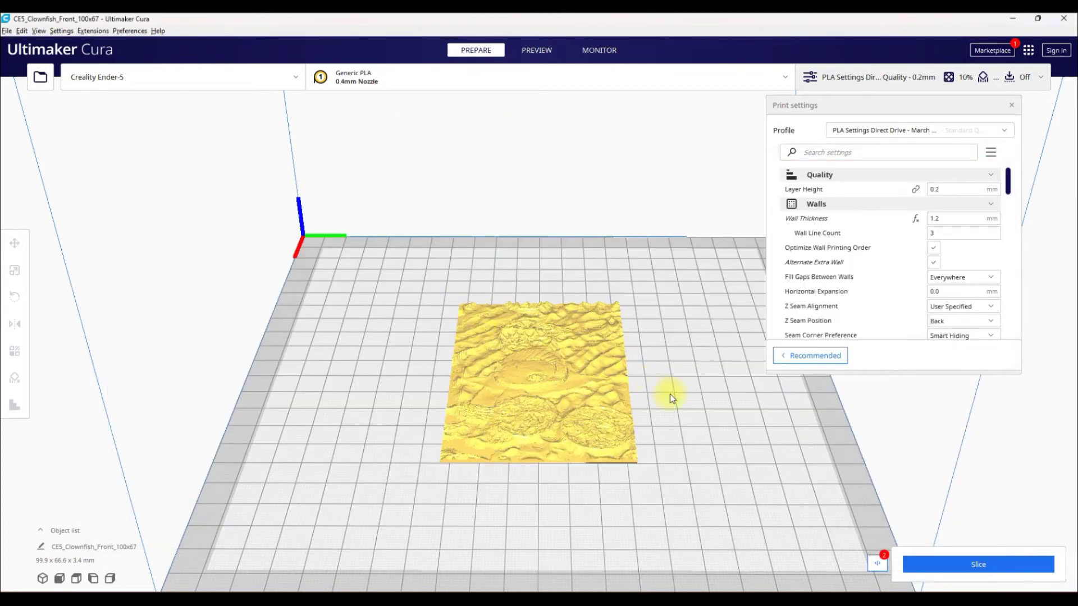
right_drag(671, 394, 668, 370)
click(94, 31)
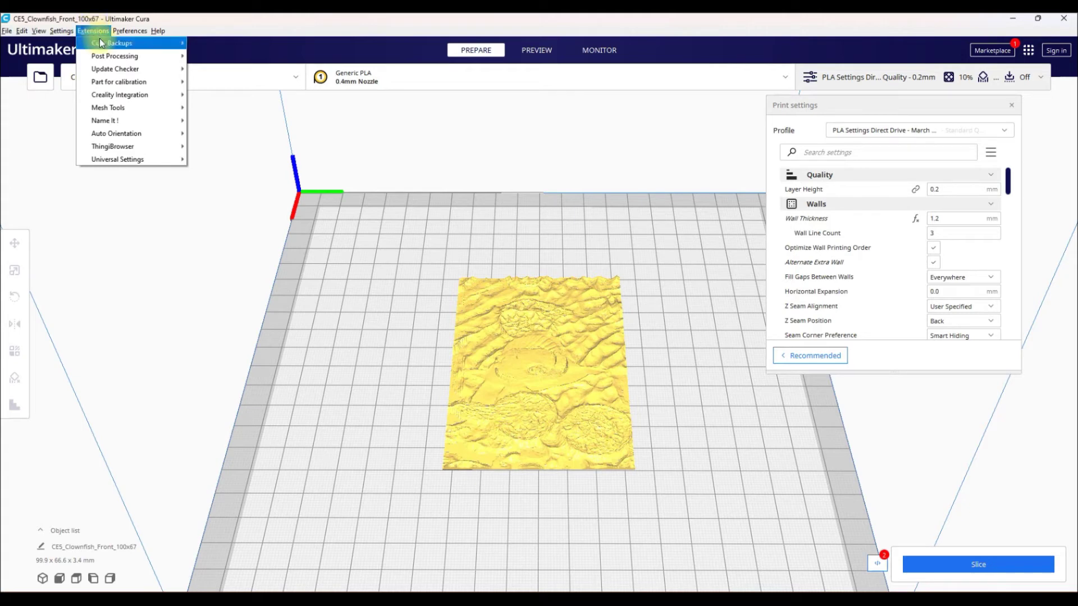
mouse_move(111, 61)
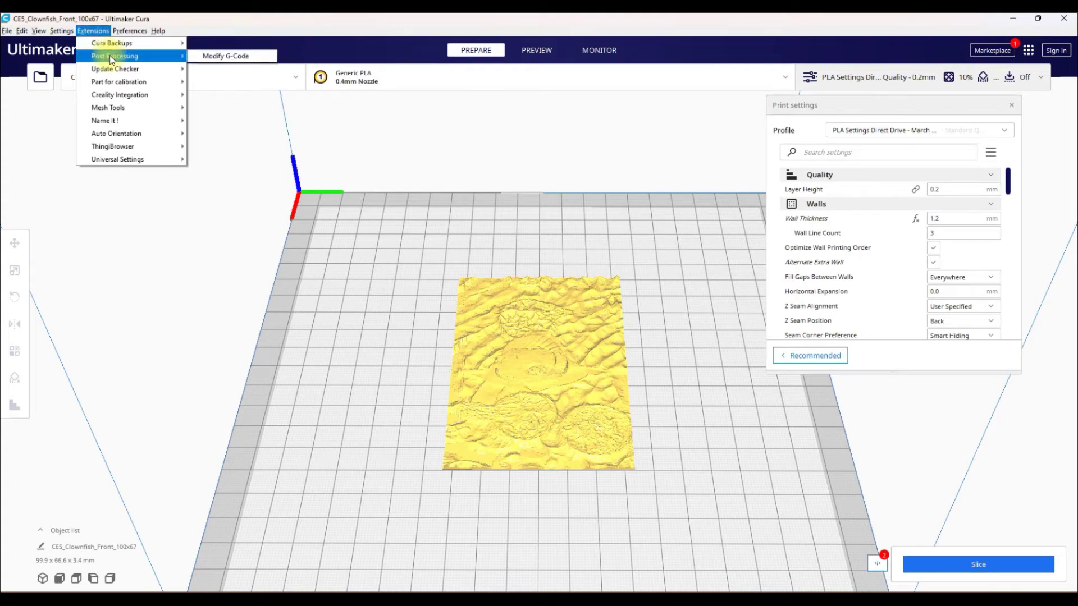
click(258, 56)
click(519, 191)
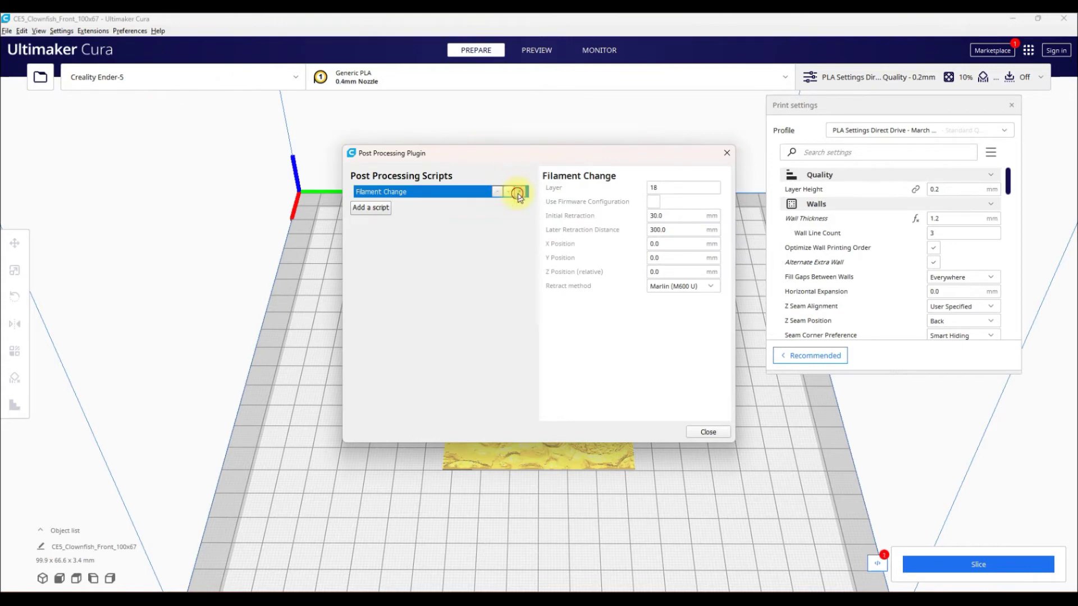
click(519, 191)
click(696, 431)
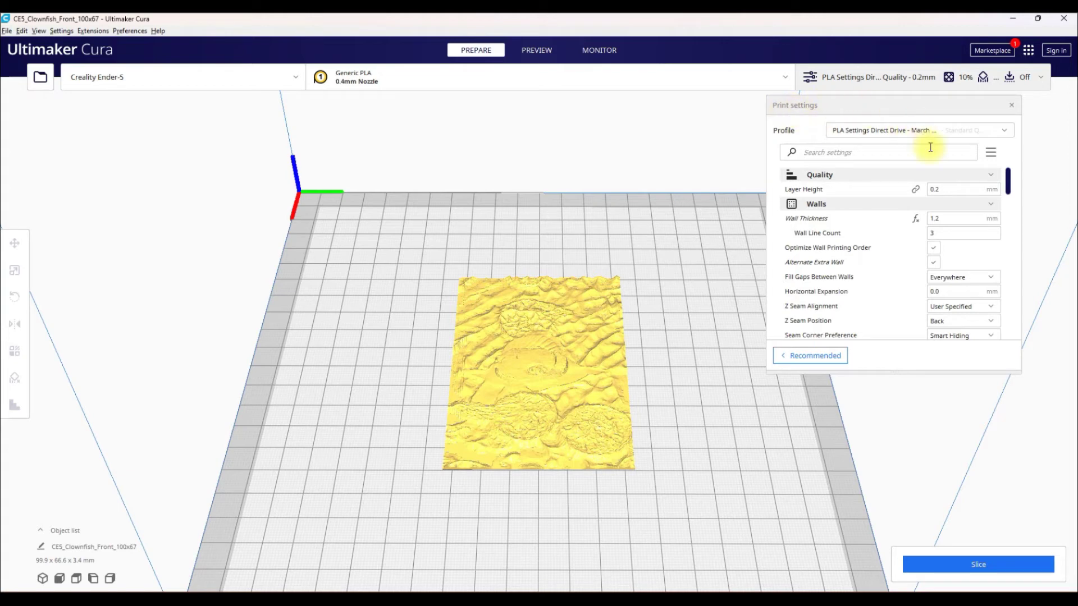
scroll(956, 232, down, 3)
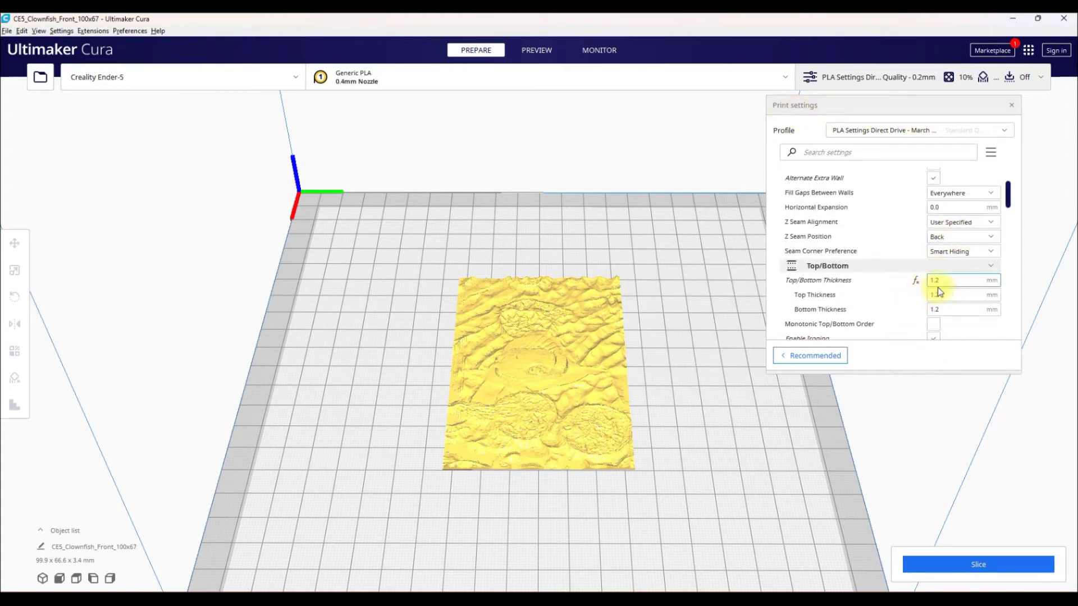
scroll(960, 236, up, 3)
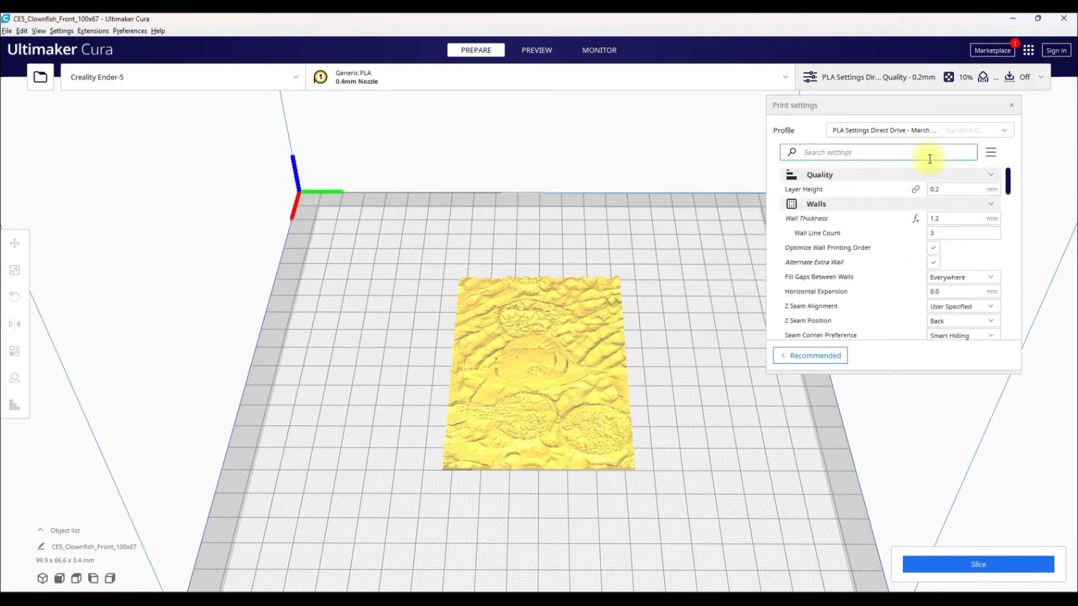
click(943, 131)
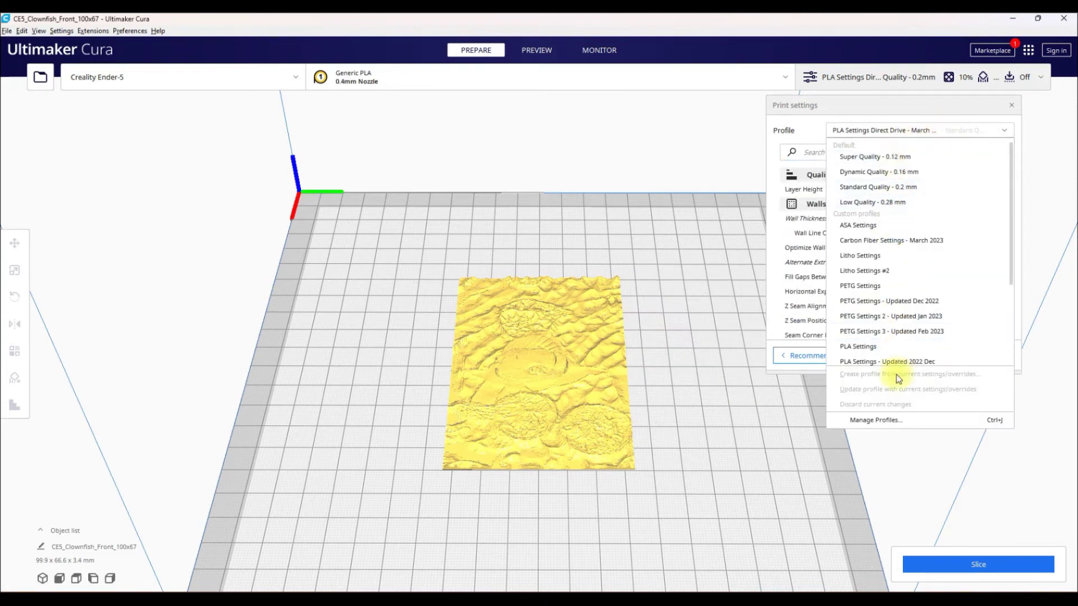
click(894, 131)
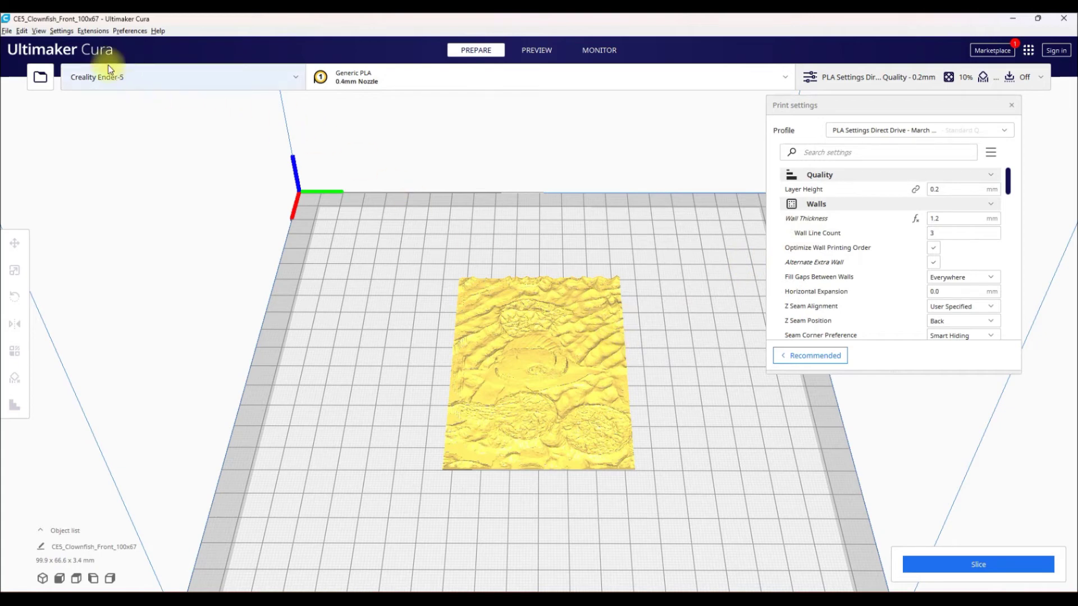
Add a first Filament Change script with Layer set to 9
click(93, 31)
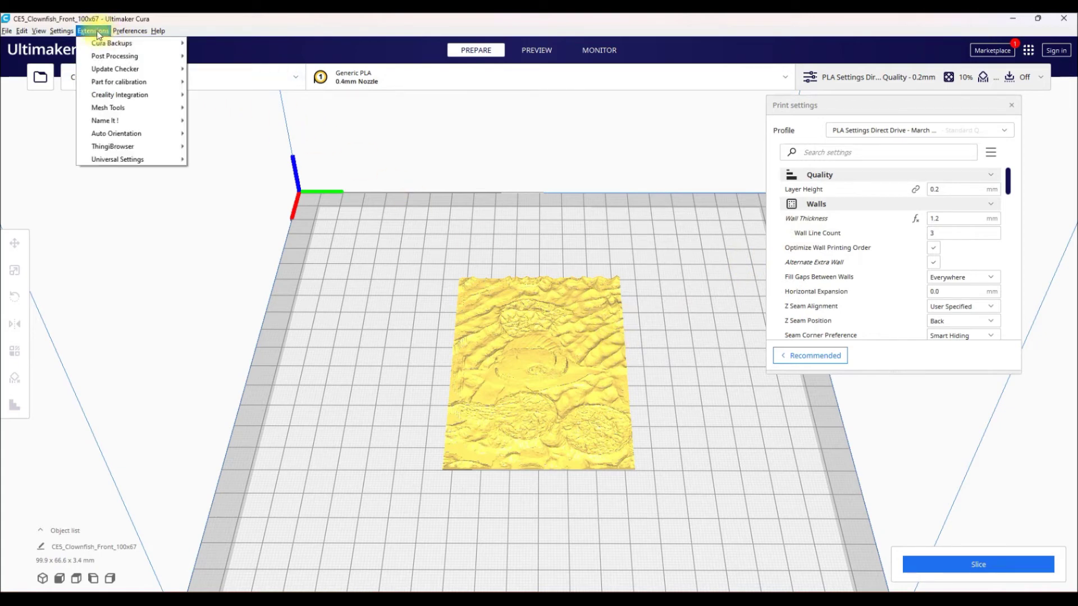
mouse_move(143, 56)
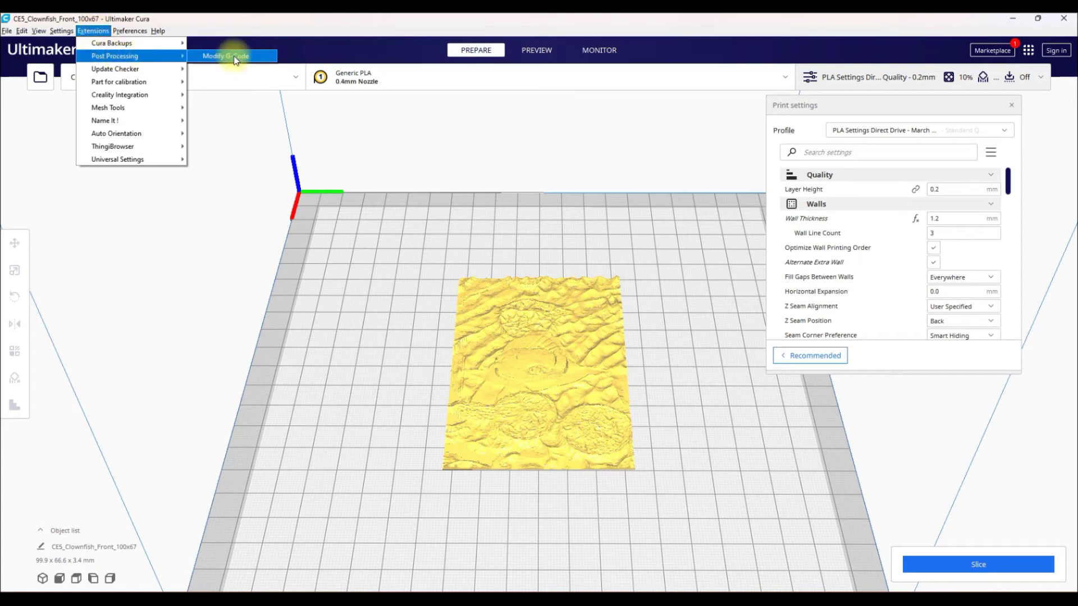
click(234, 56)
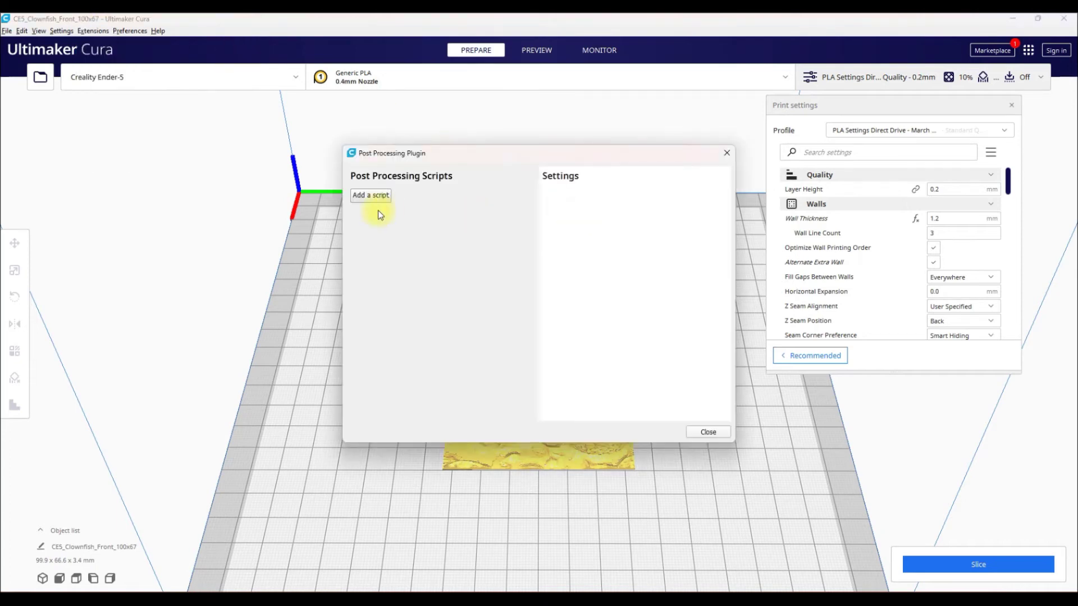
click(372, 195)
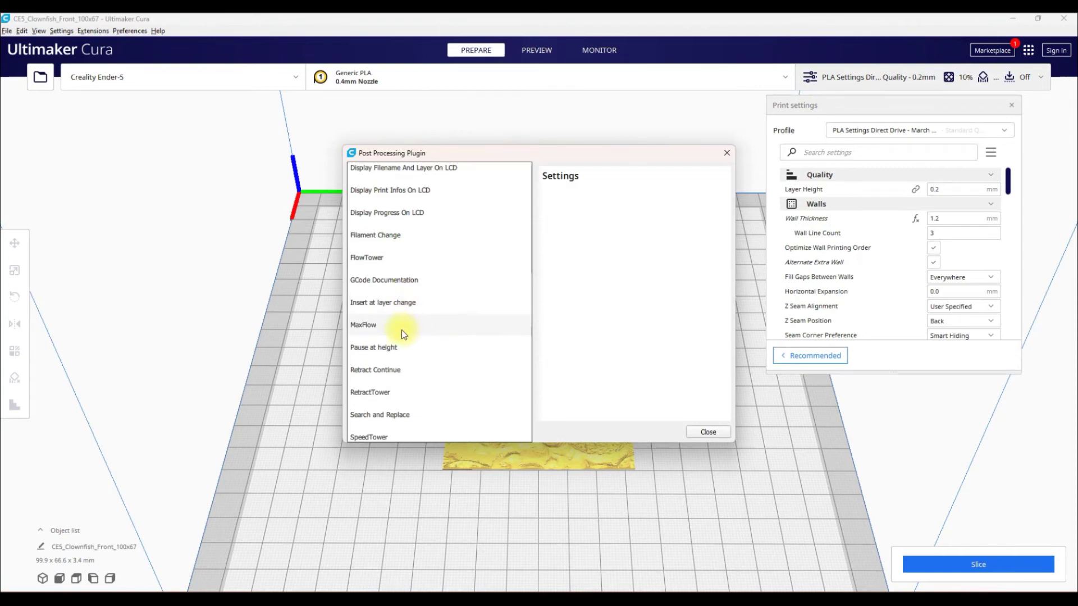
scroll(402, 349, down, 3)
scroll(402, 350, down, 1)
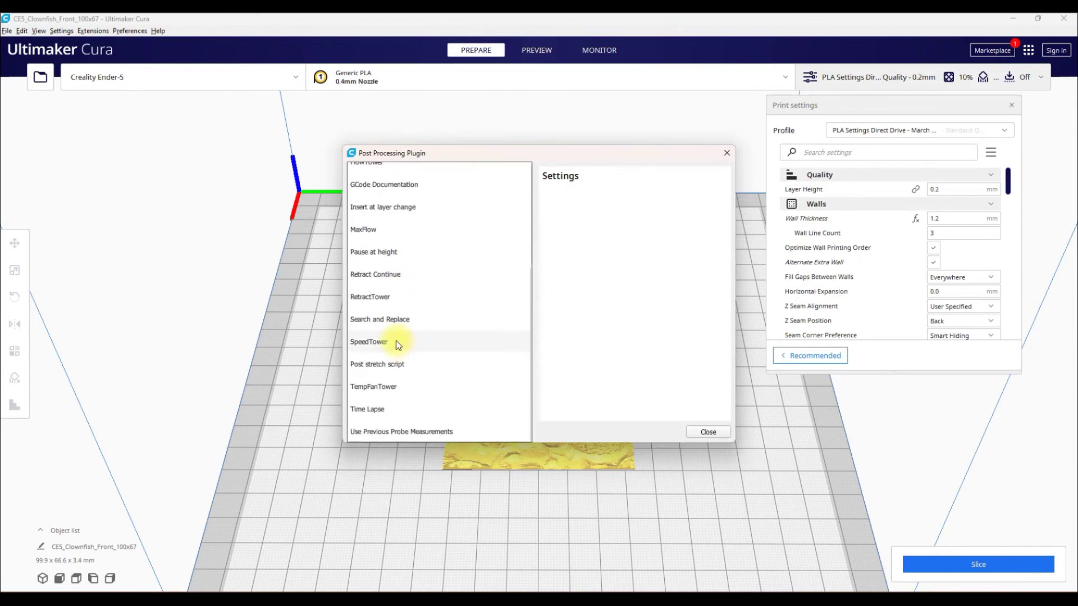
scroll(390, 373, up, 3)
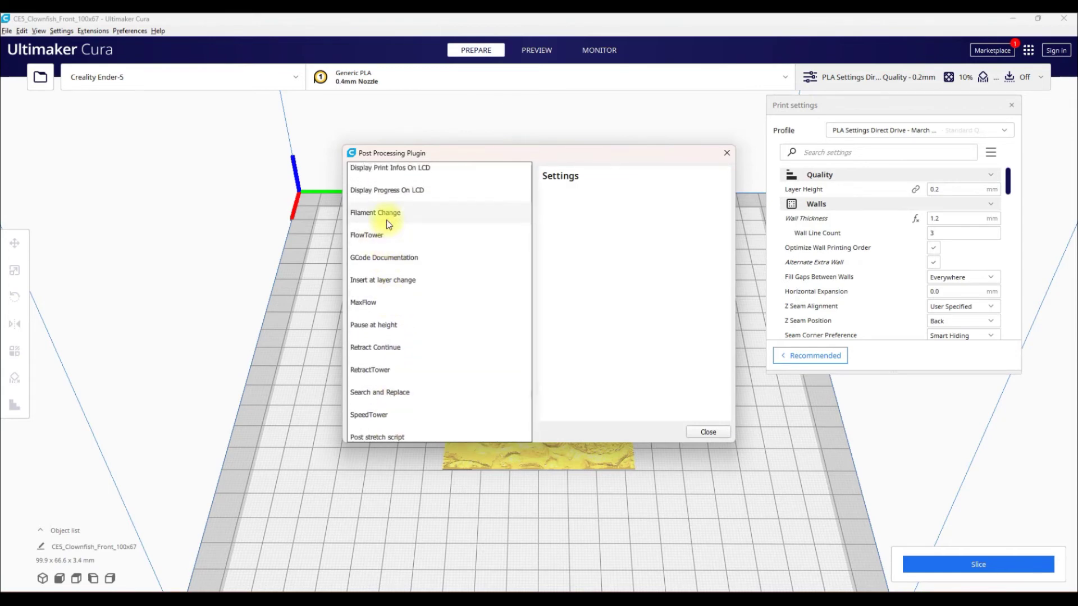
click(387, 219)
click(680, 185)
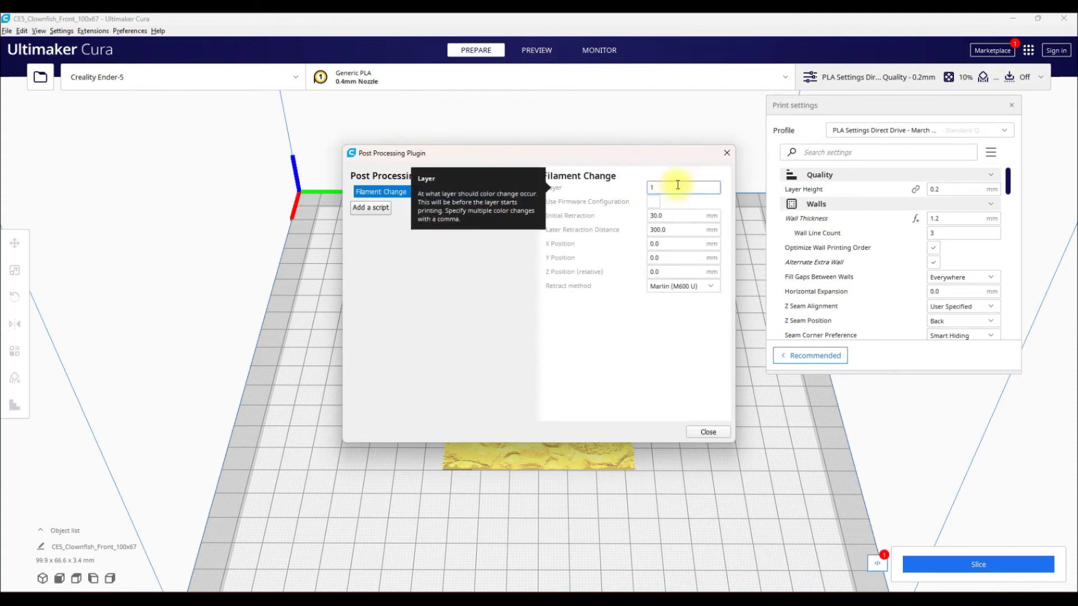
key(BackSpace)
text(9)
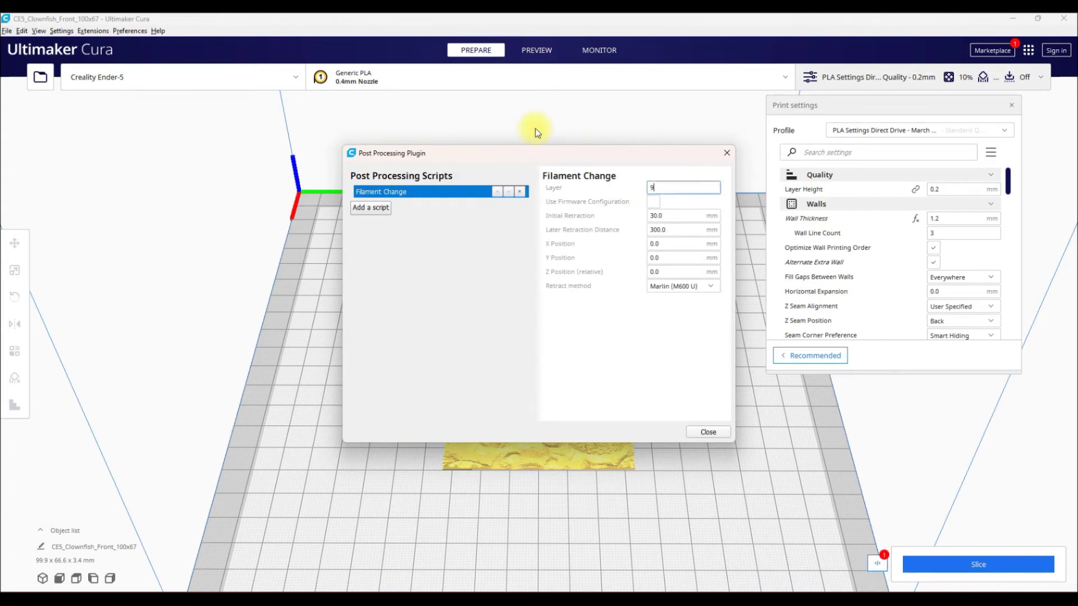
Add a second Filament Change script at layer 18
click(373, 208)
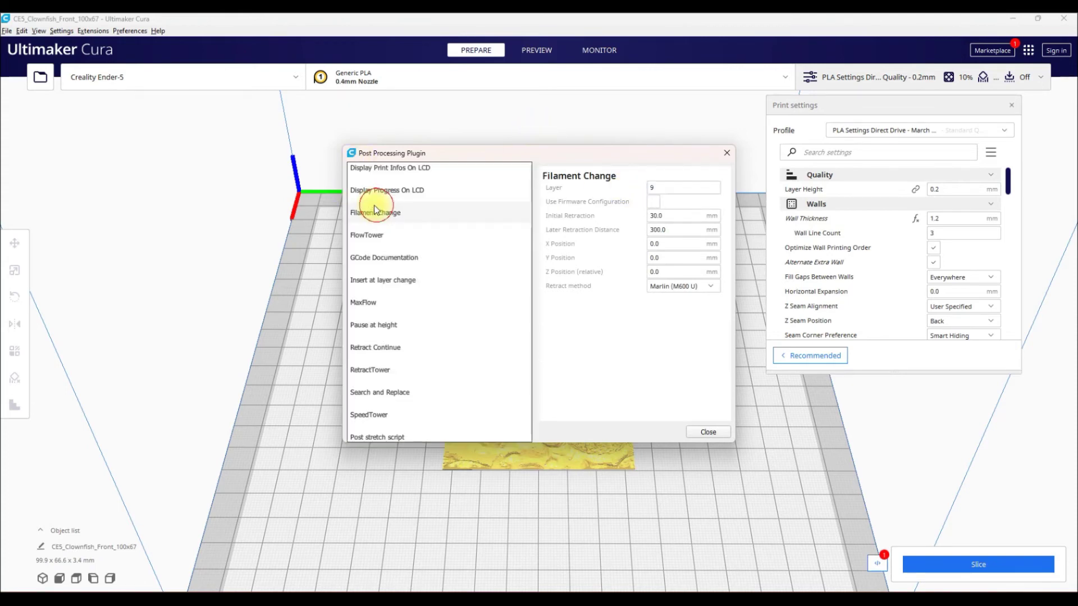
click(375, 211)
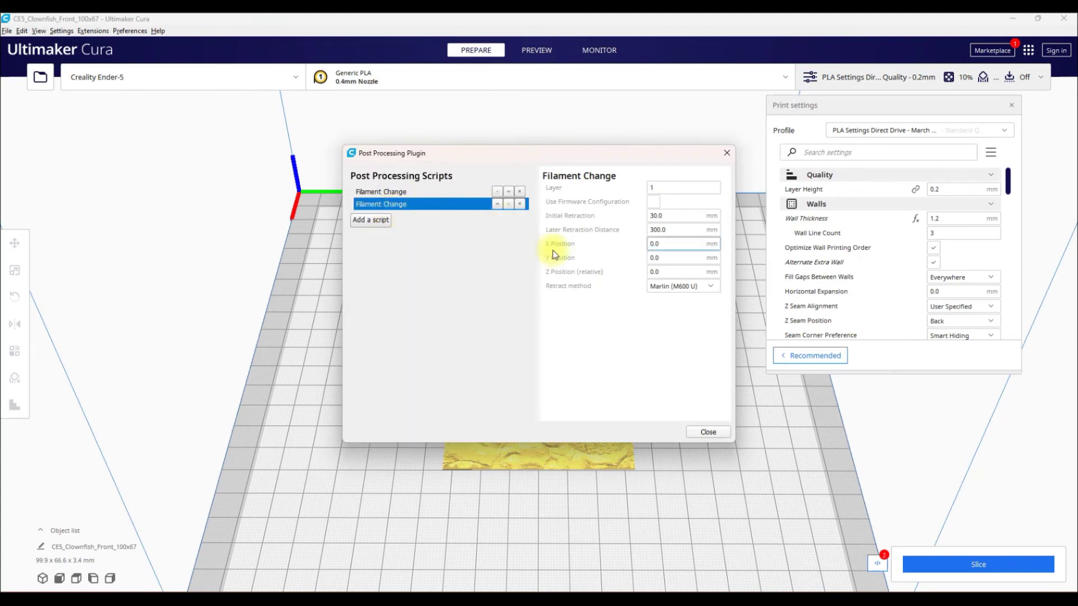
double_click(671, 188)
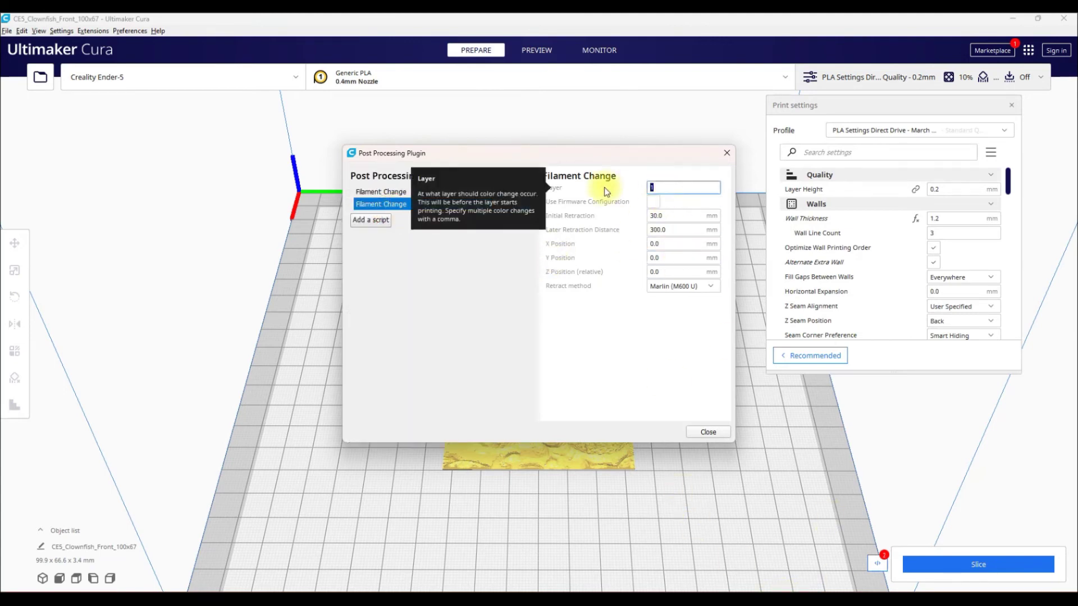
text(18)
Add a third Filament Change script at layer 33 and bring up the swap notes
click(375, 219)
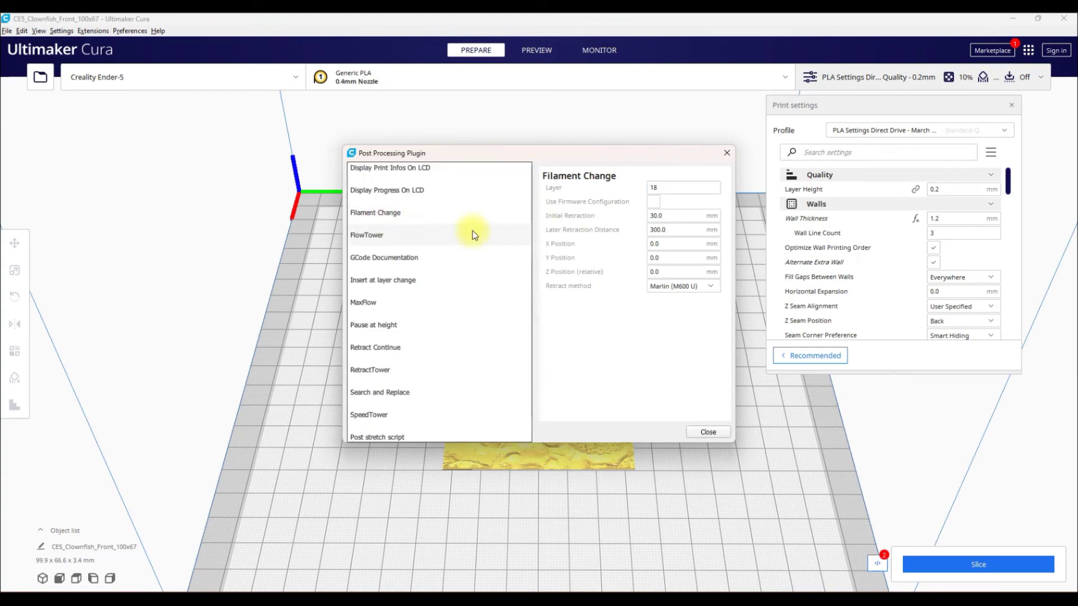
click(449, 212)
double_click(695, 187)
text(33)
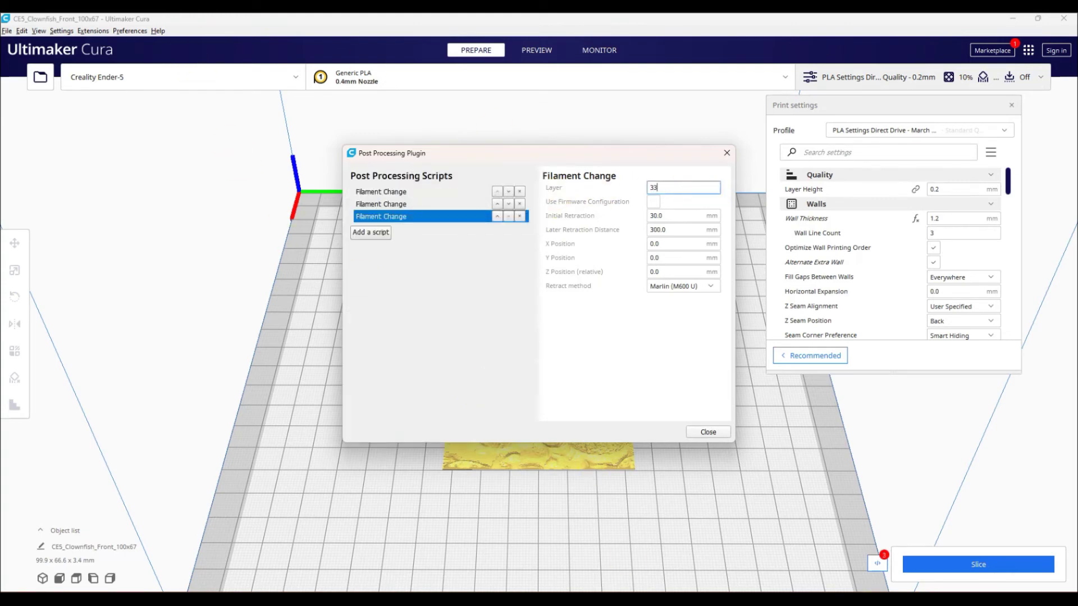
key(alt+Tab)
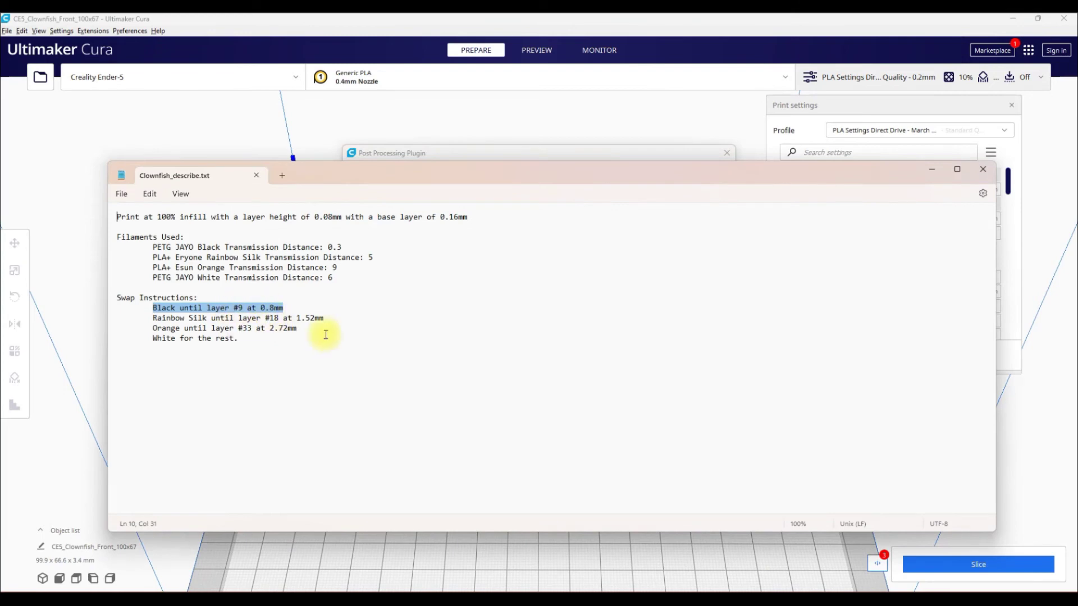
Confirm the three Filament Change scripts use layers 9, 18 and 33, then close the dialog
click(932, 169)
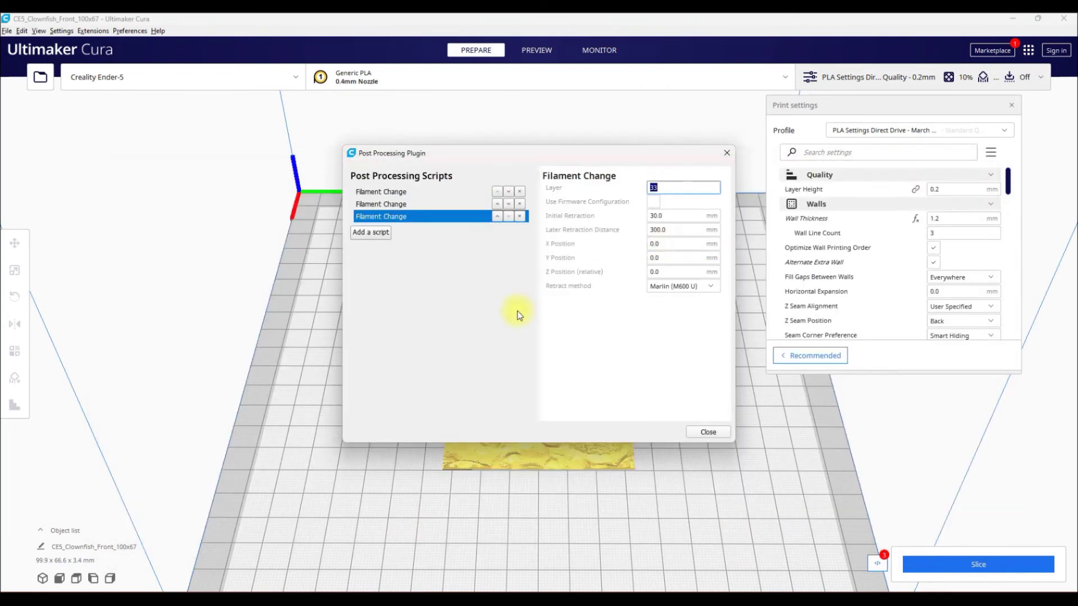
click(400, 192)
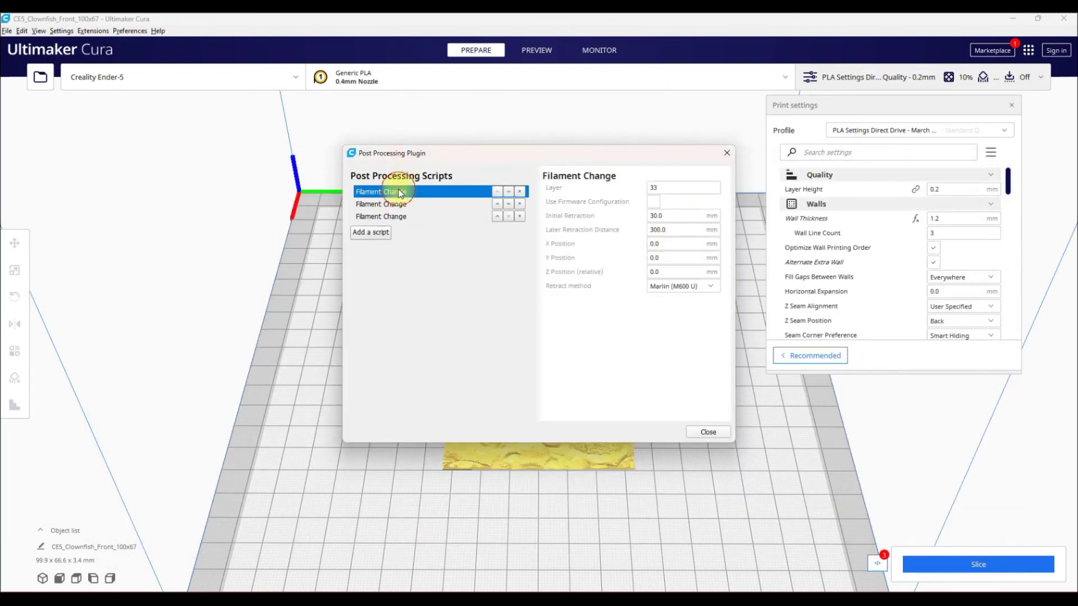
click(671, 186)
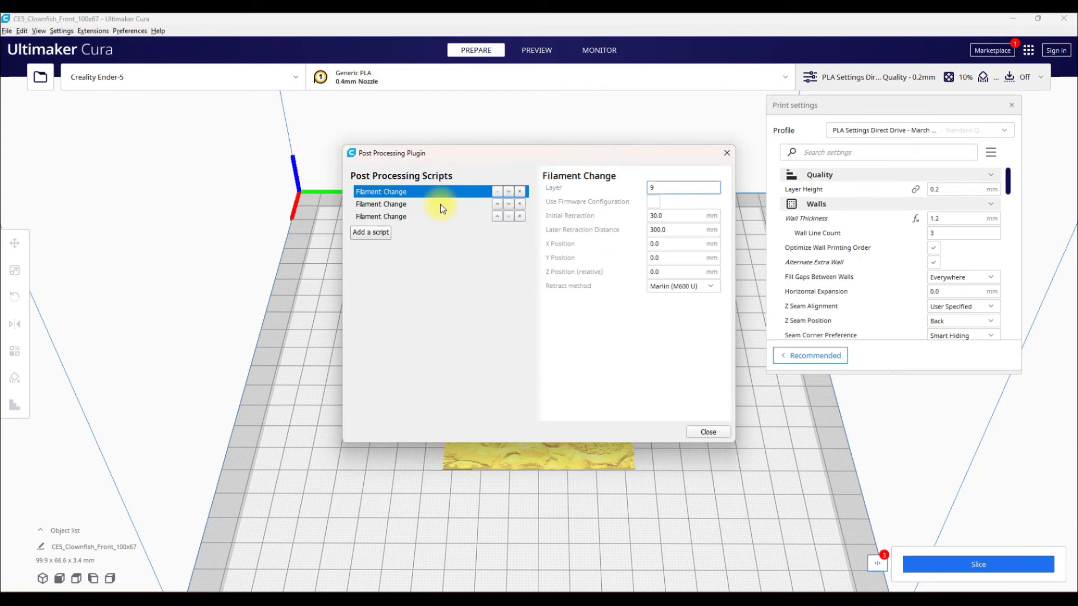
click(440, 204)
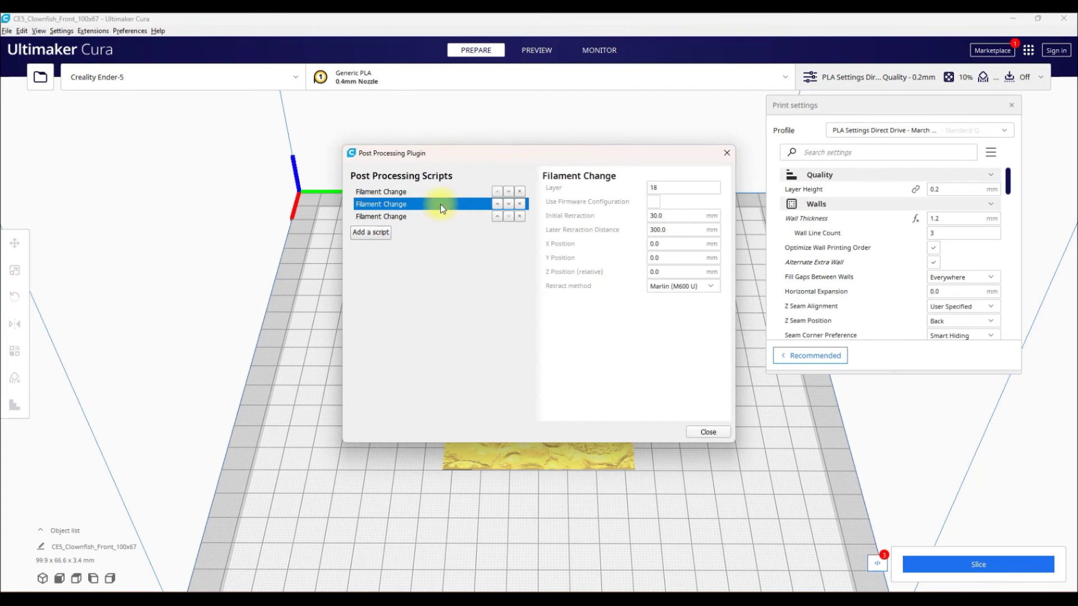
click(678, 188)
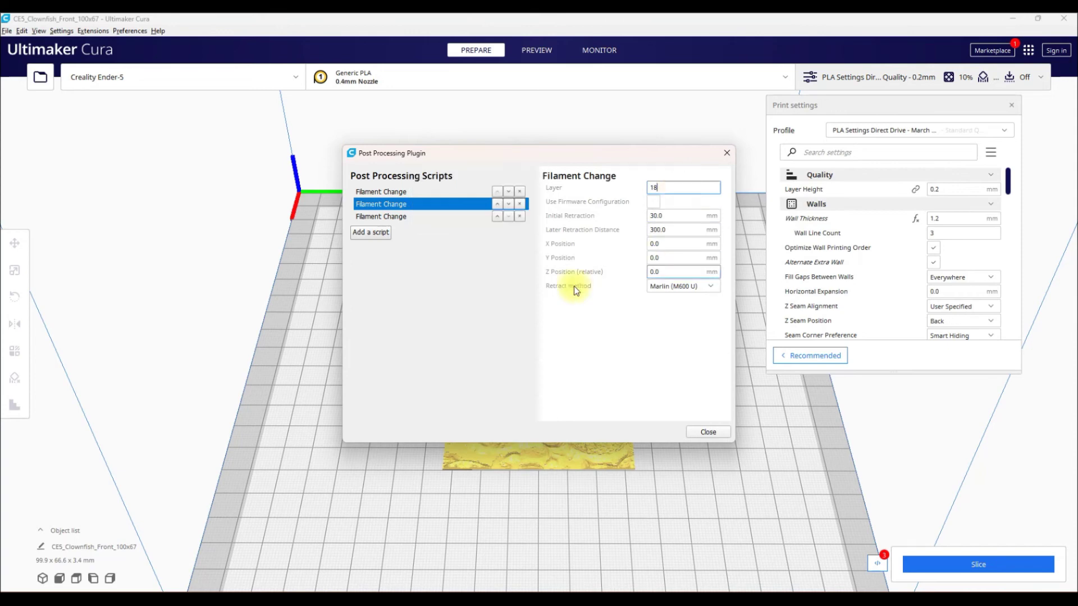
click(393, 217)
click(669, 188)
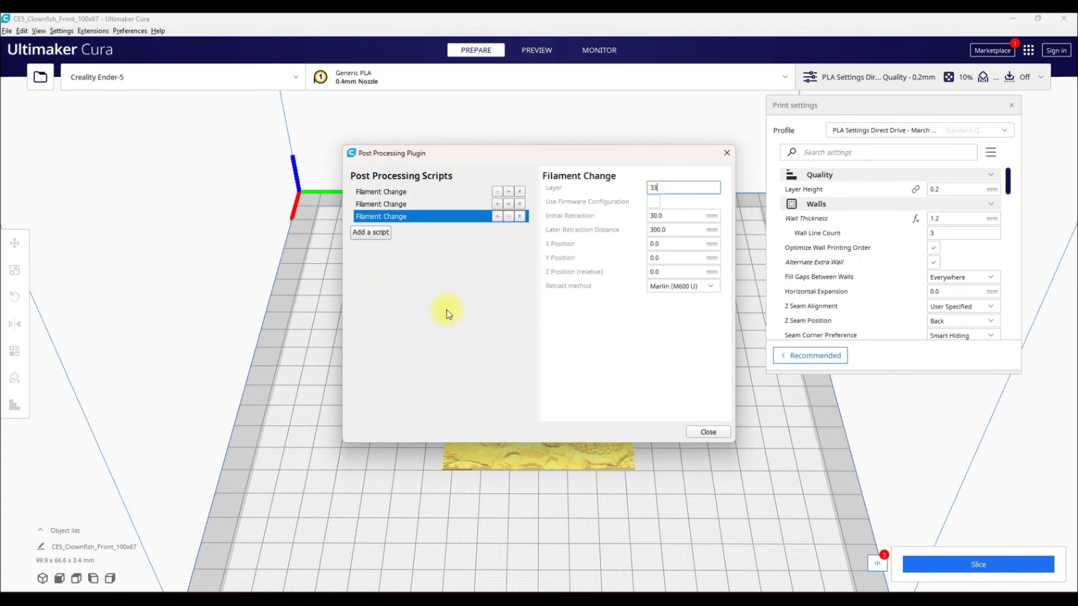
click(702, 428)
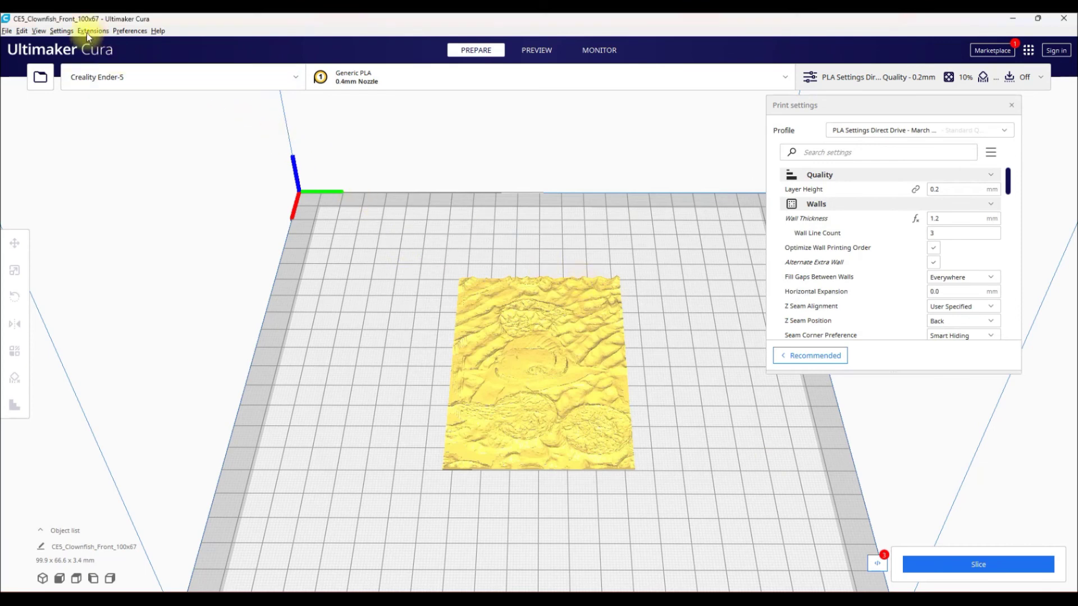
Slice the clownfish for a 2 h 30 min, 11 g (3.80 m) print estimate
click(985, 568)
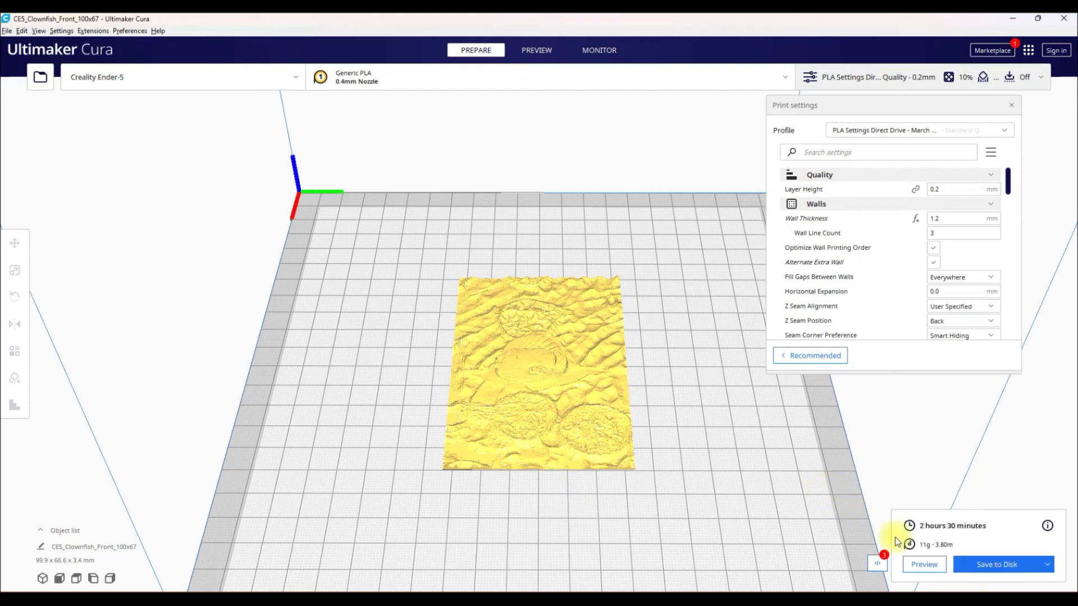
Scrub up through the sliced layers in Preview and reopen the Filament Change scripts list
click(924, 564)
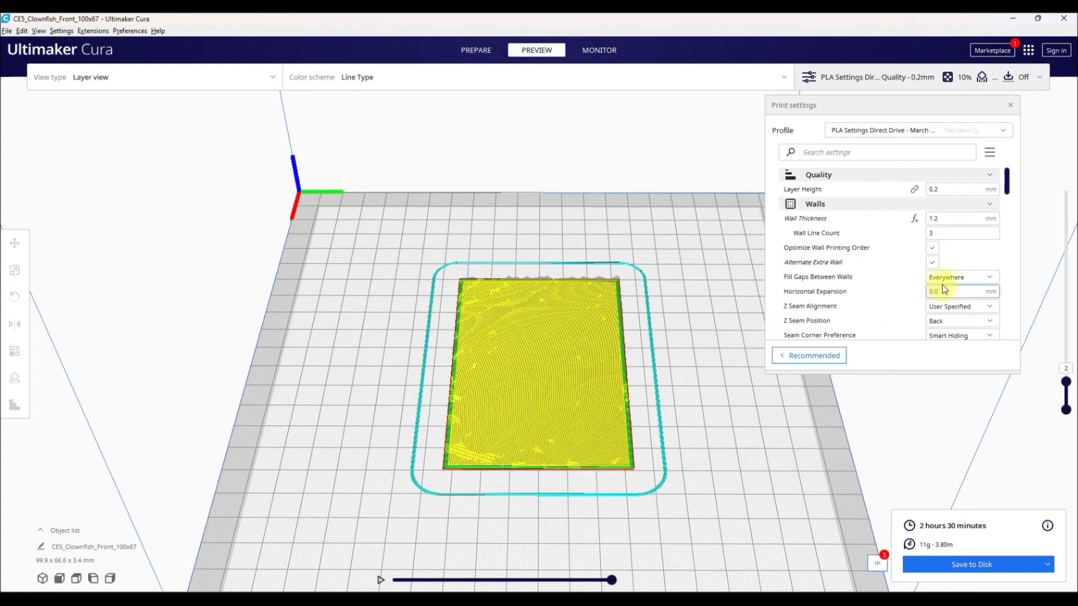
drag(1063, 384, 1063, 349)
right_click(1063, 349)
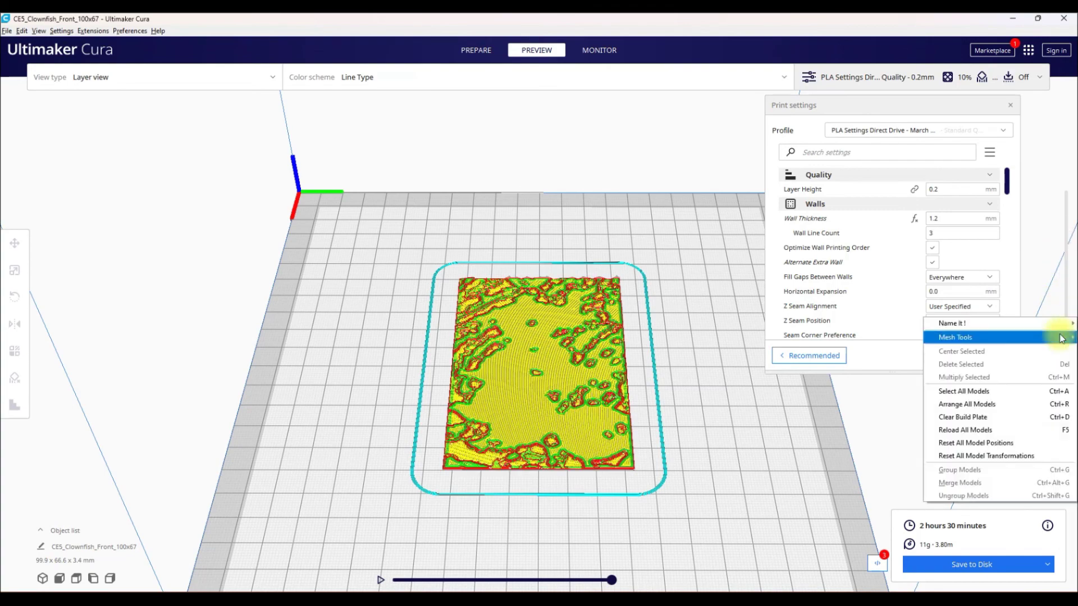
click(1035, 269)
right_click(1067, 340)
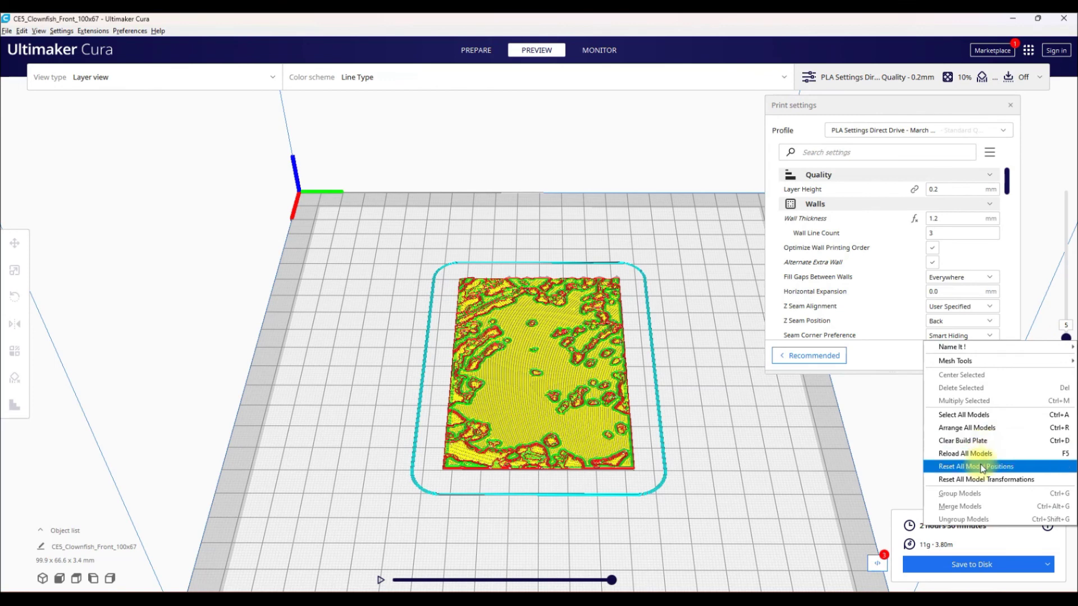
click(861, 483)
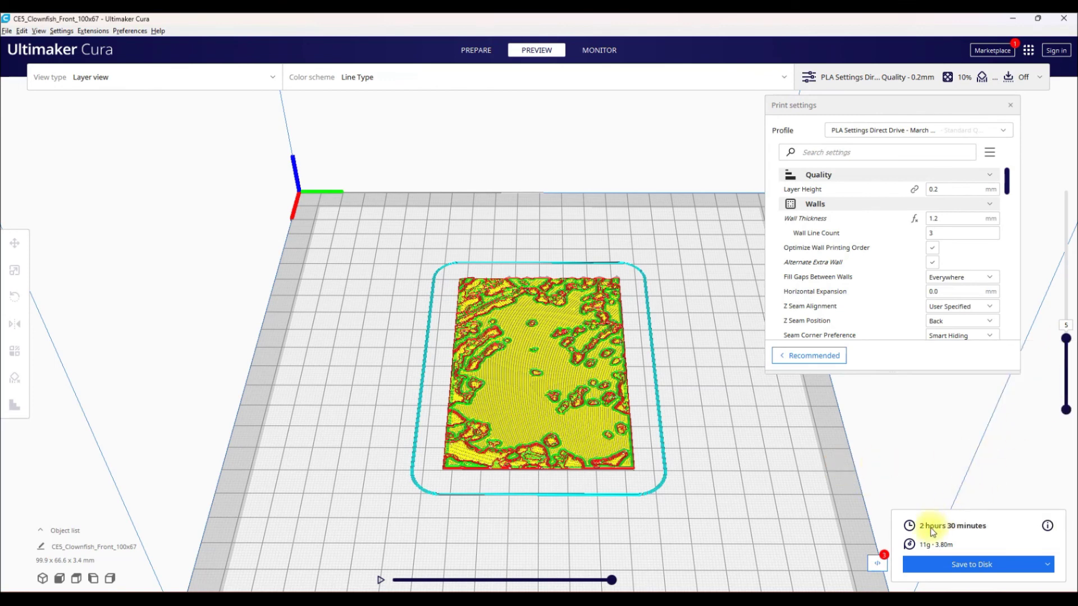
mouse_move(1048, 526)
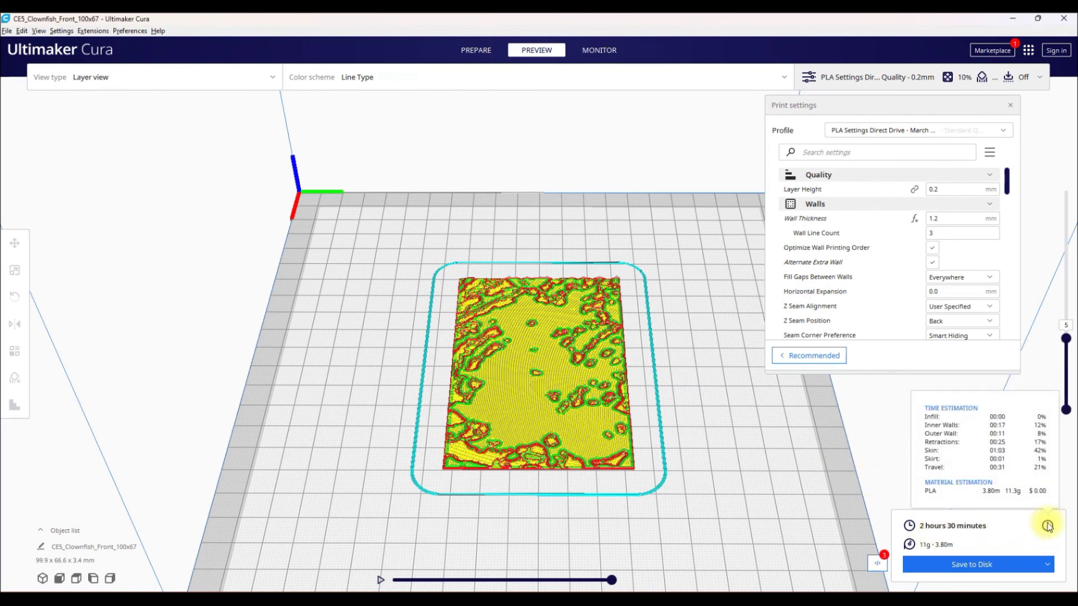
click(875, 562)
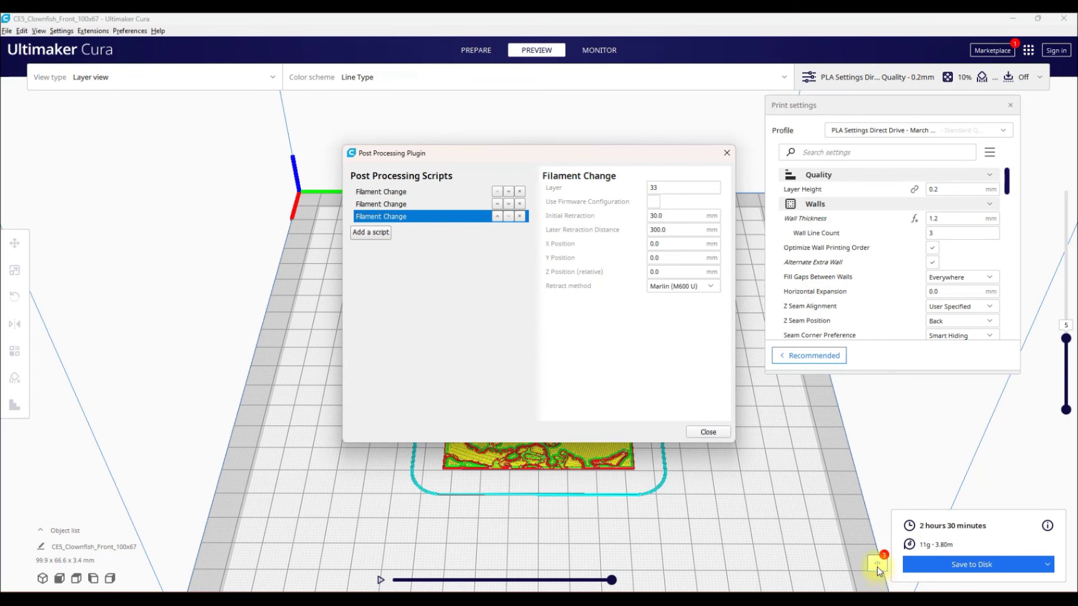
Dismiss the Post Processing Plugin dialog to return to the clownfish layer preview
click(711, 434)
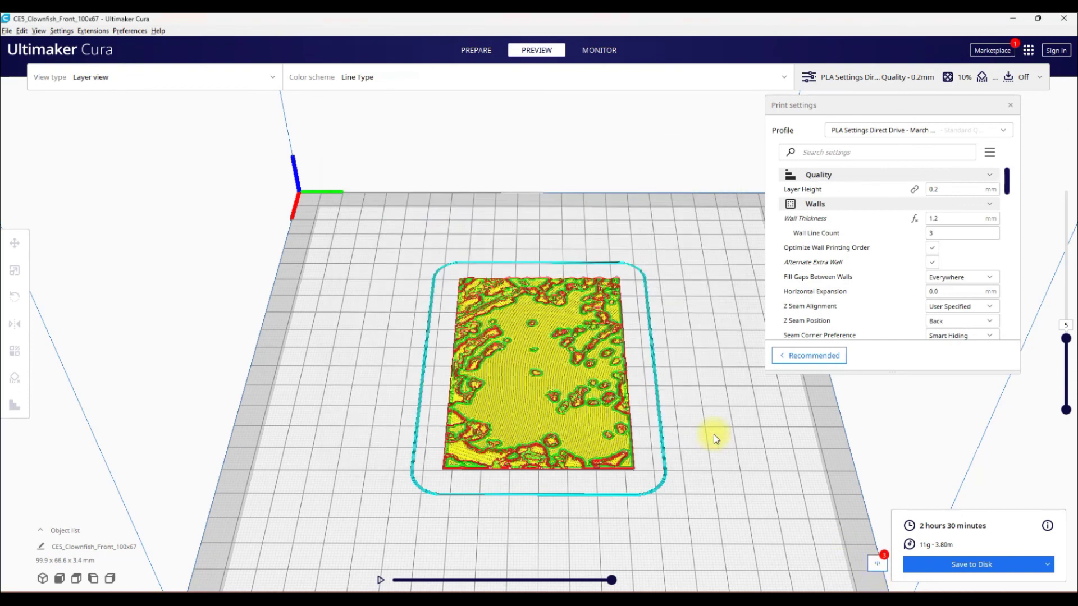